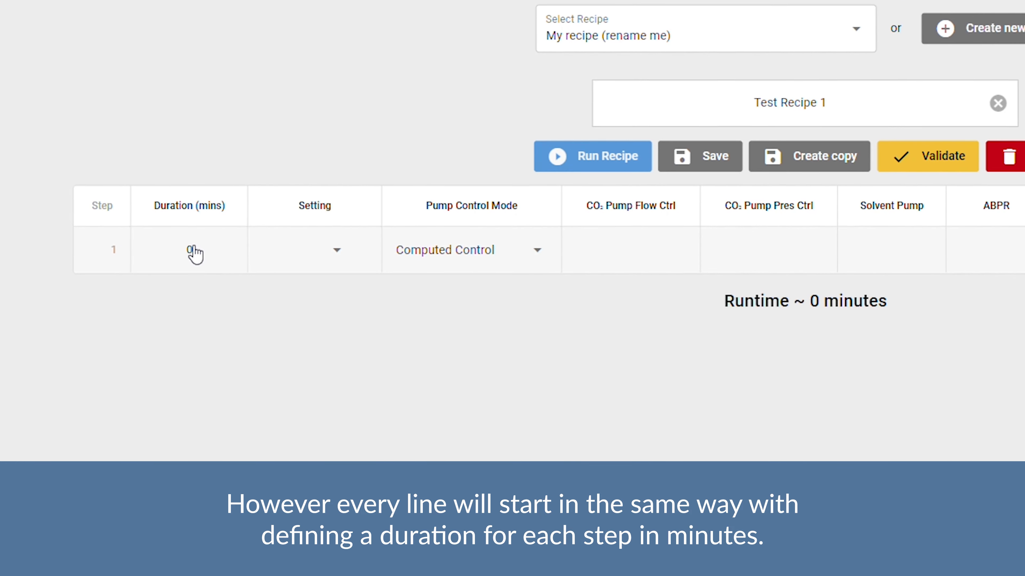
Set step 1's duration to 60 minutes and enable the "Pressurize; Upto 4 bar/sec" profile as its setting.
click(194, 252)
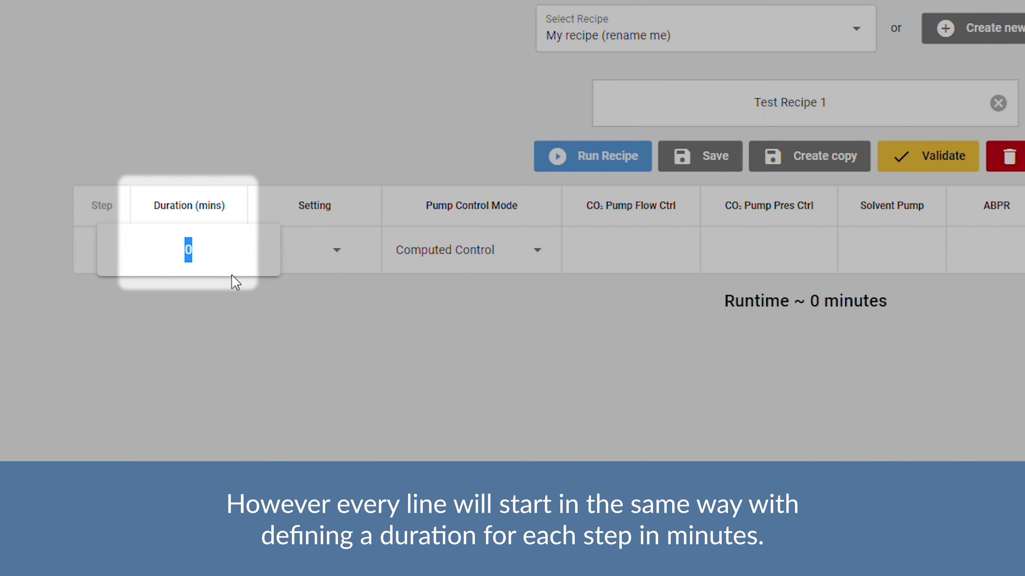
text(60)
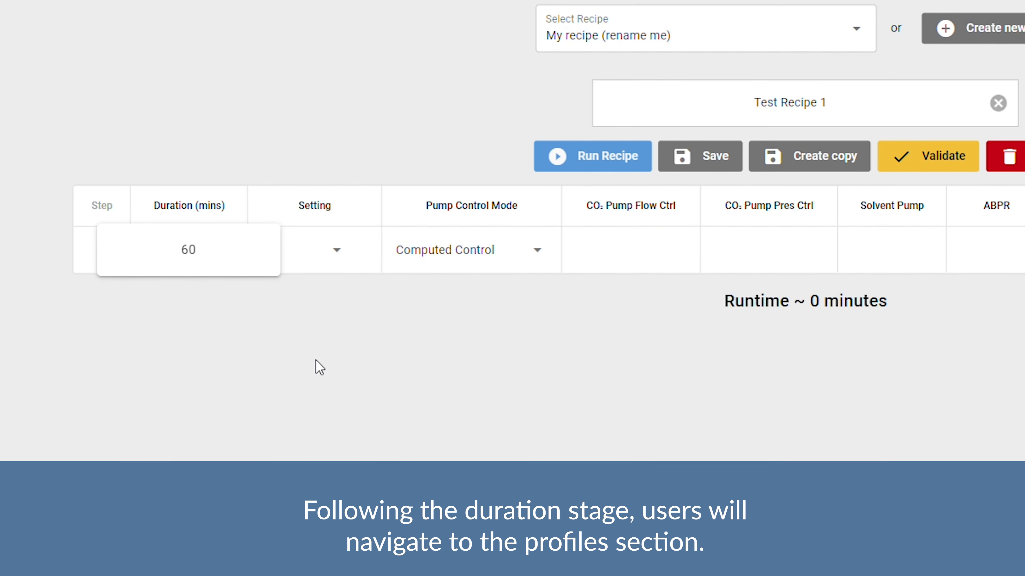
click(313, 358)
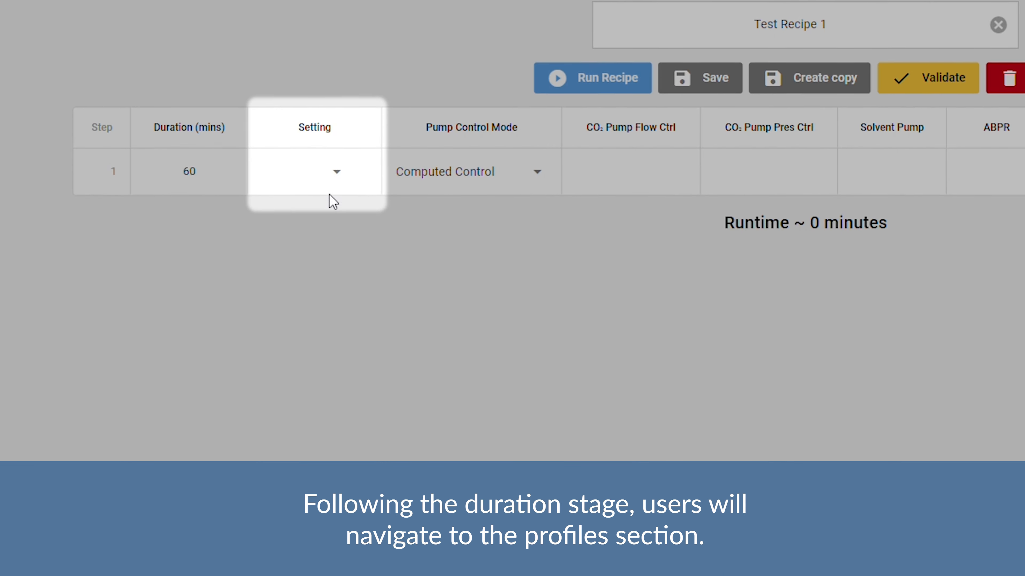
click(338, 127)
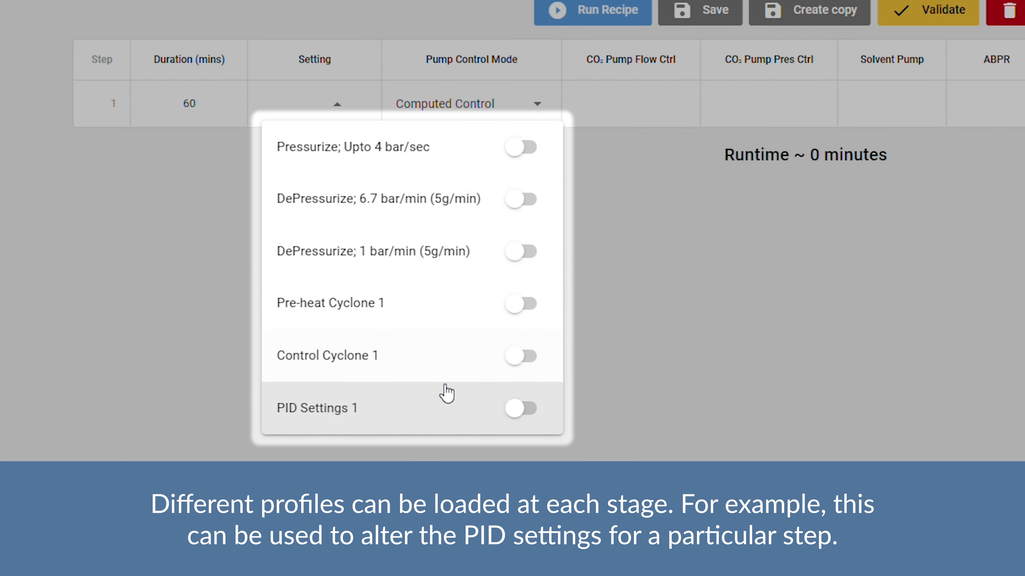
click(520, 148)
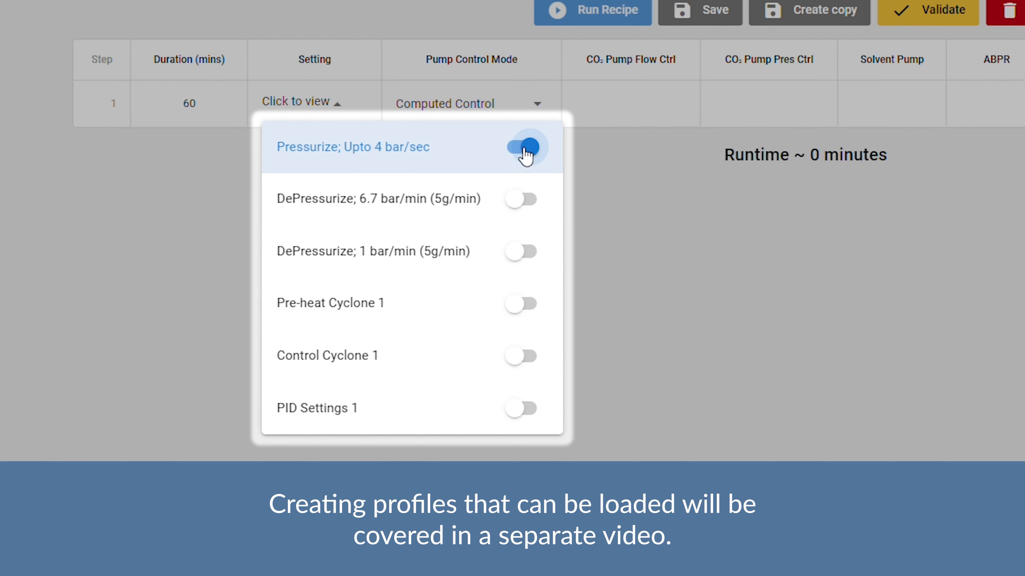
click(612, 190)
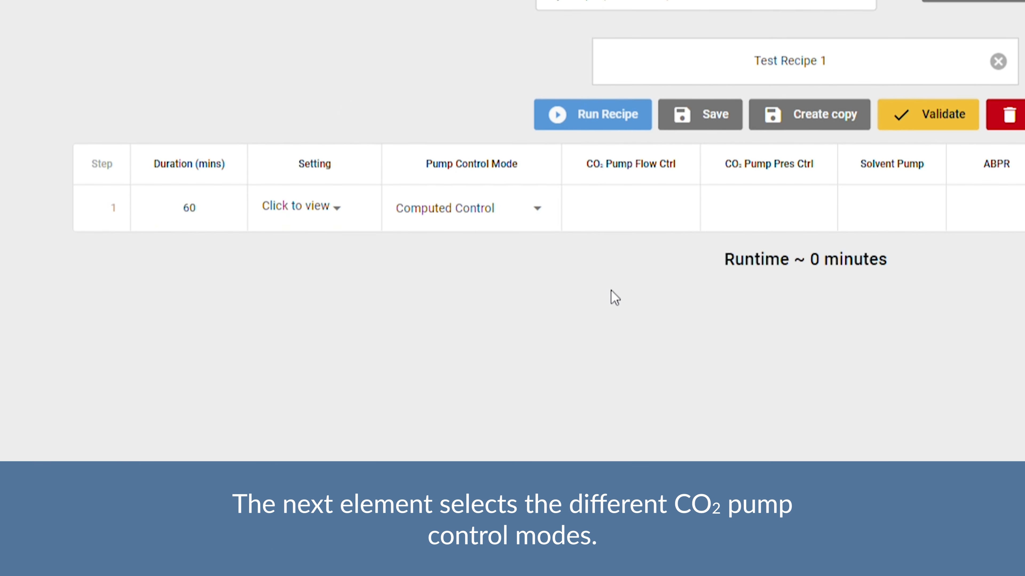
Switch step 1's pump control mode to Flow Meter Control and set the CO₂ pump flow to 200 g/min.
click(539, 254)
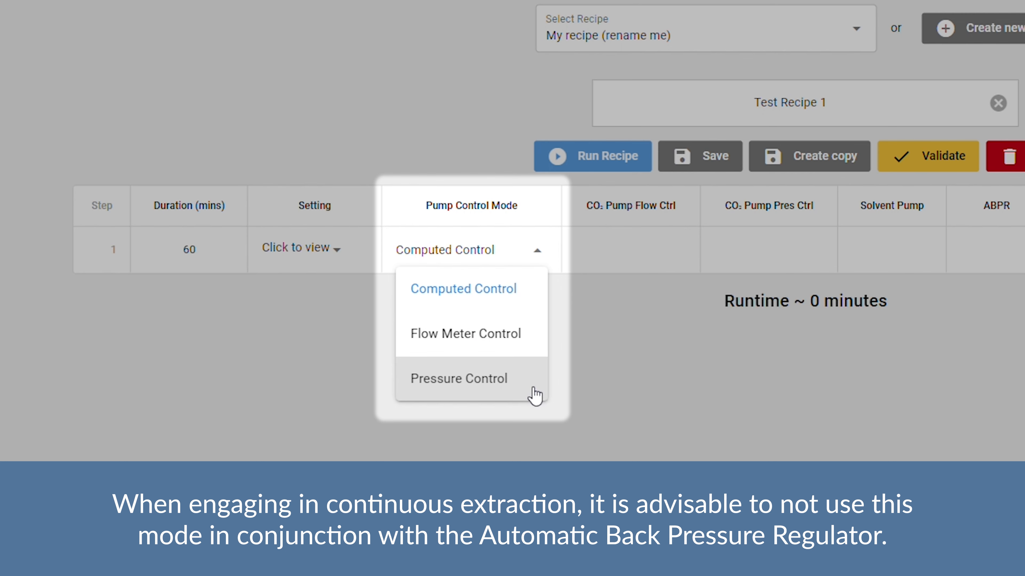
click(534, 352)
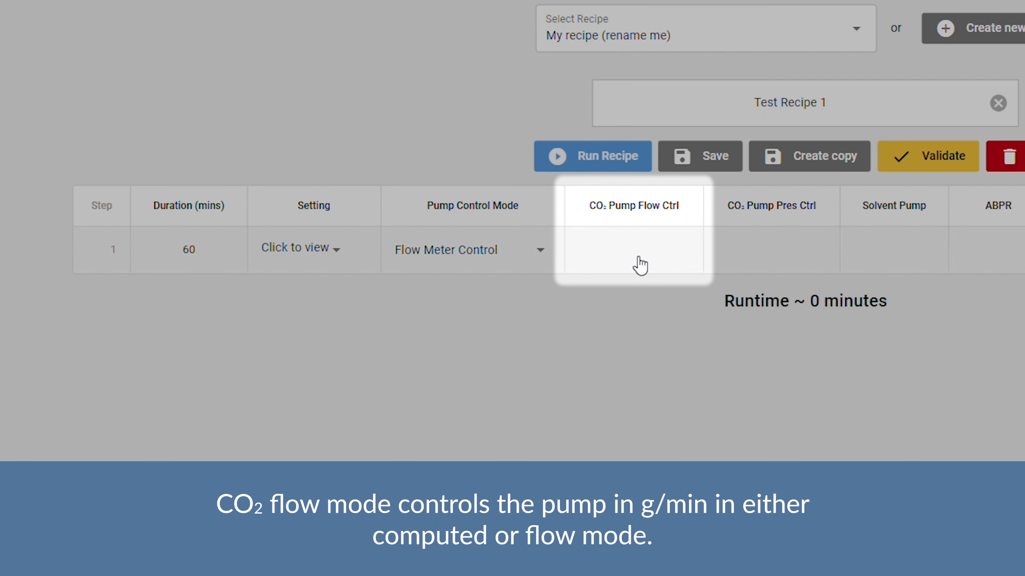
click(641, 263)
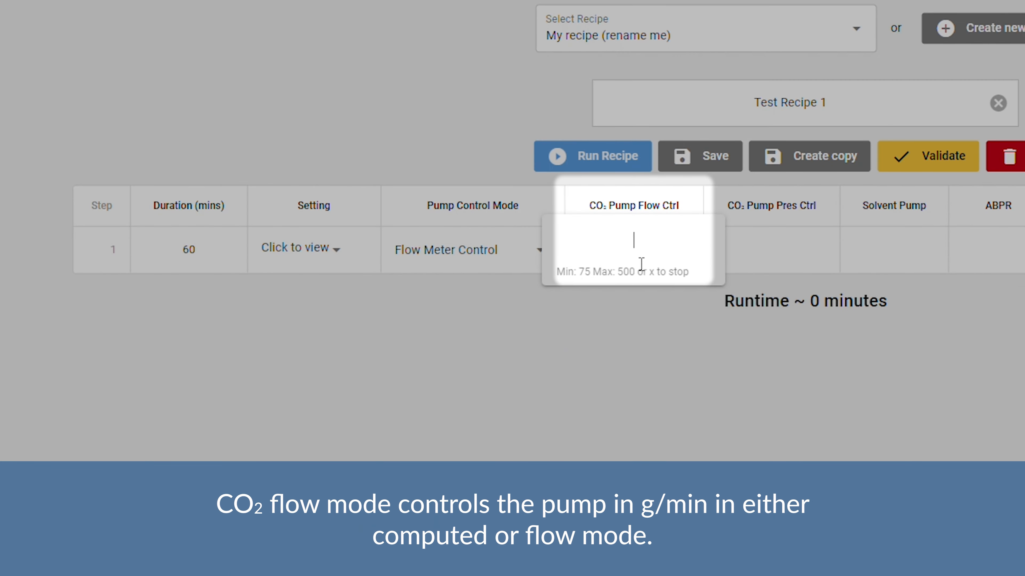
text(200)
key(Return)
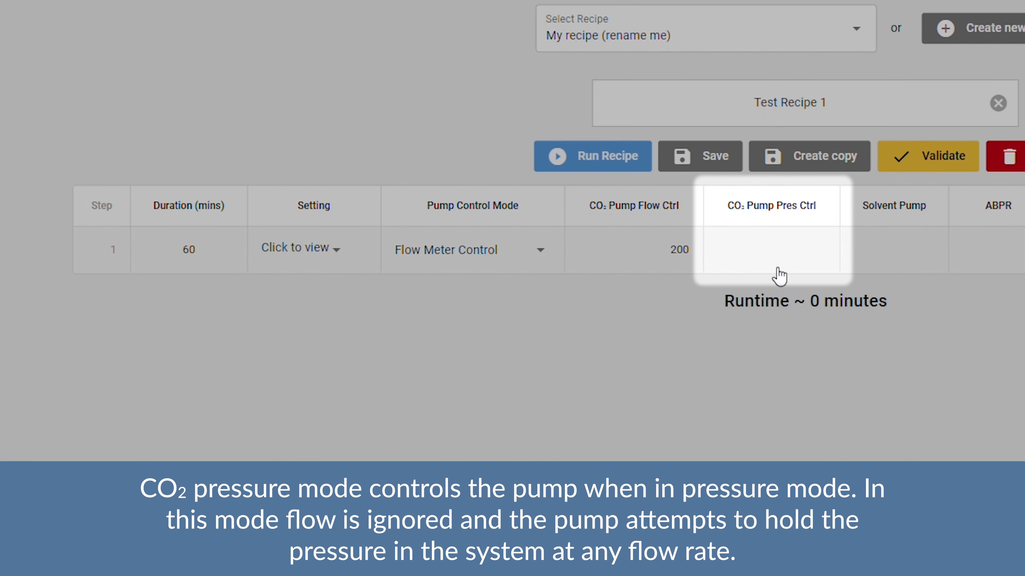
Stop both the CO₂ pump pressure control and the solvent pump for step 1 by entering x as their values.
click(788, 258)
text(x)
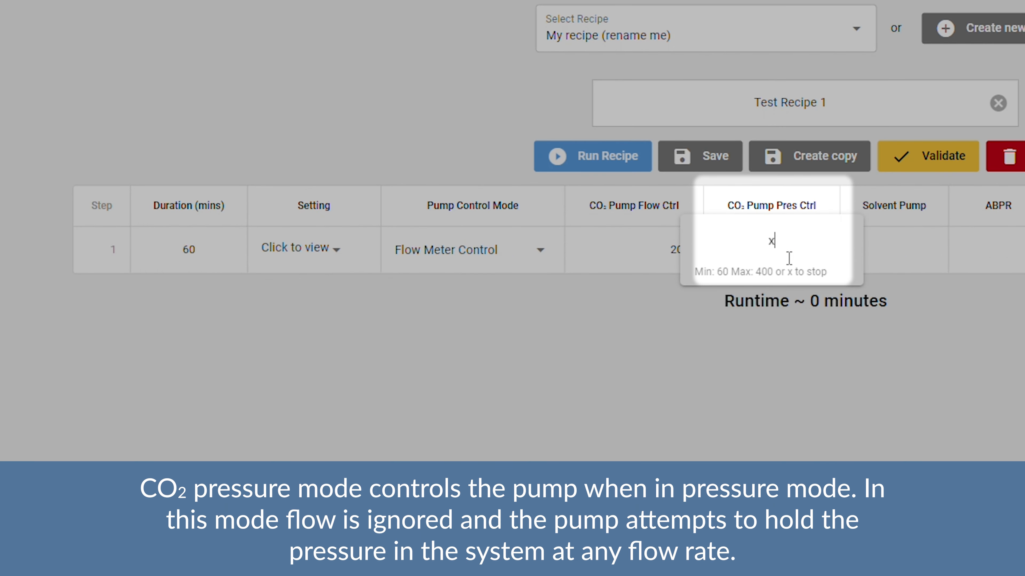
key(Return)
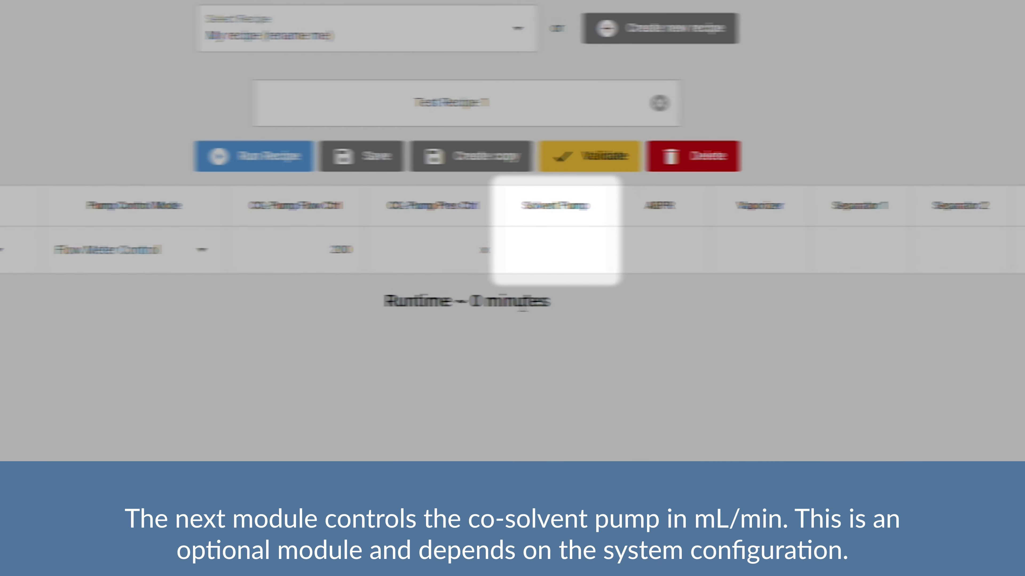
click(898, 257)
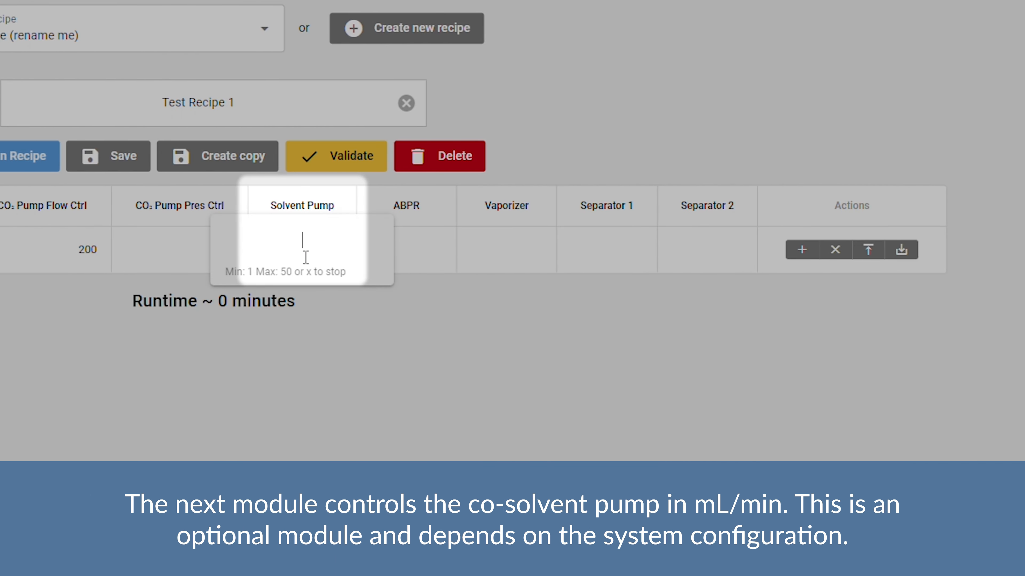
text(x)
key(Return)
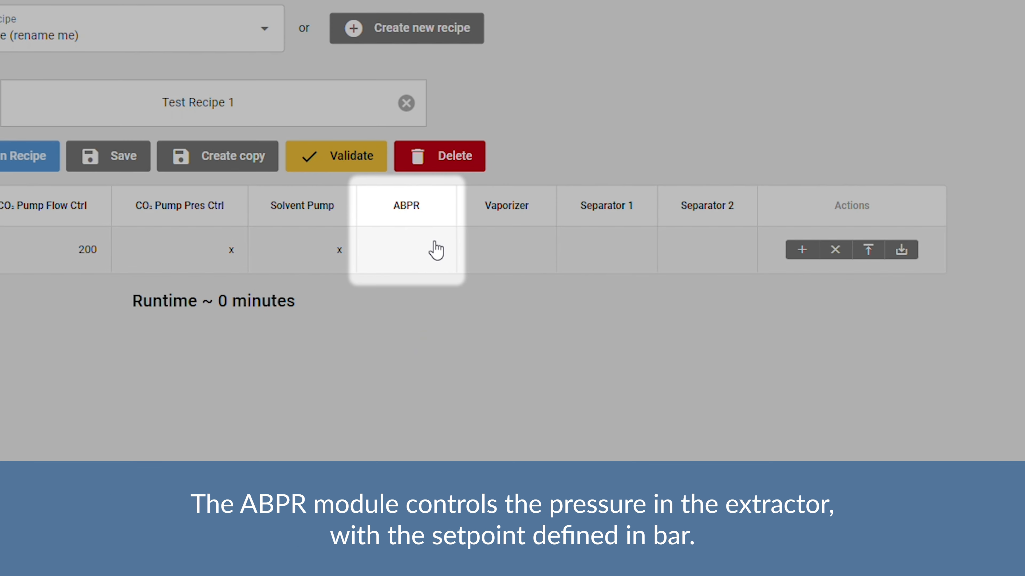
Set step 1's ABPR pressure to 400 bar and its vaporizer temperature to 40 °C.
click(437, 250)
text(400)
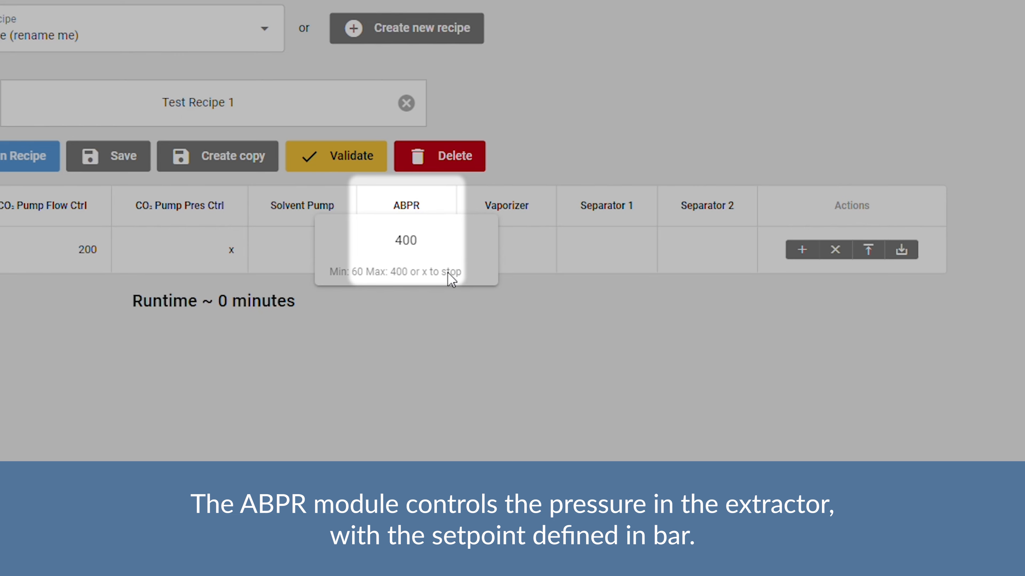
click(457, 401)
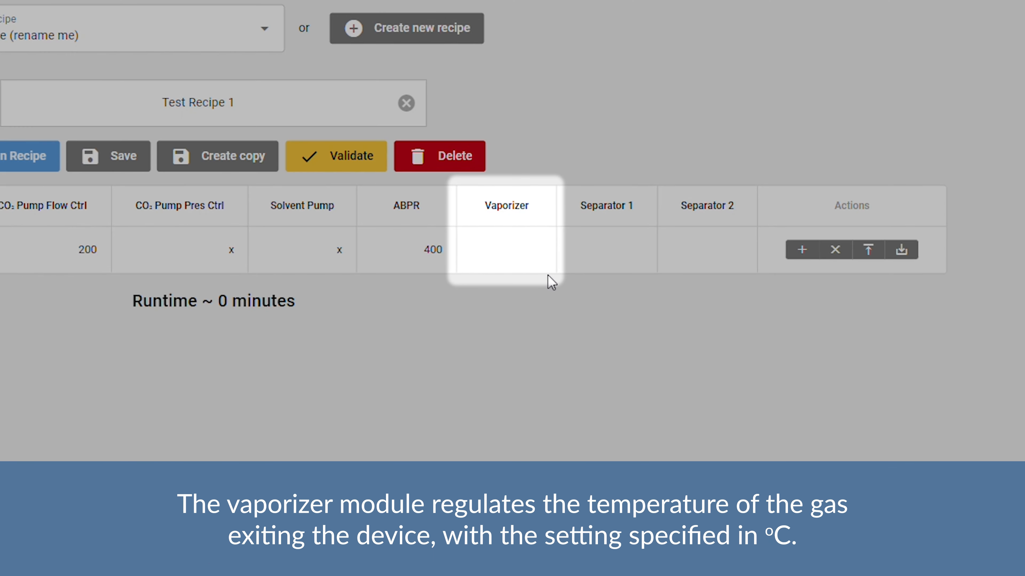
click(529, 258)
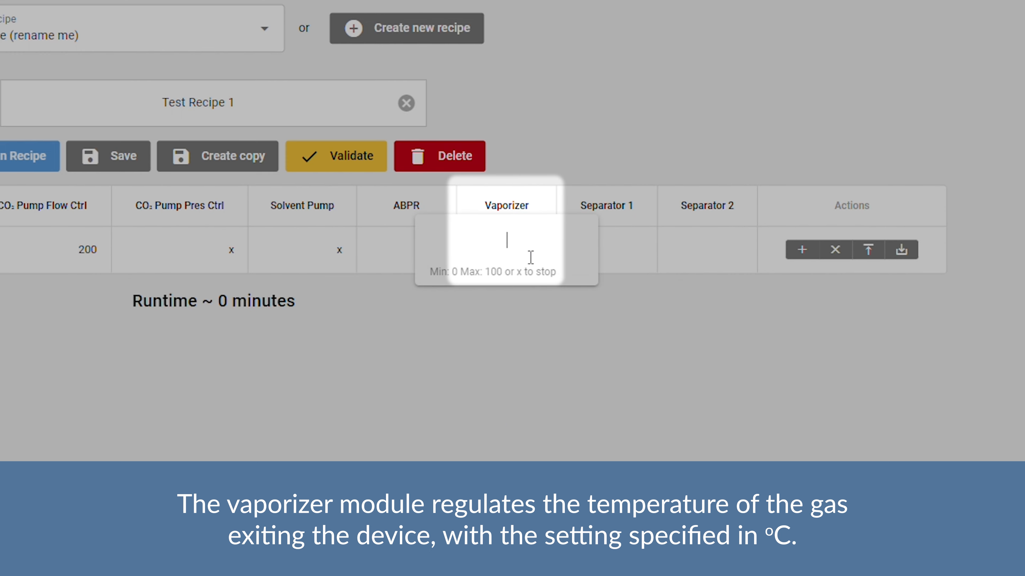
text(40)
key(Return)
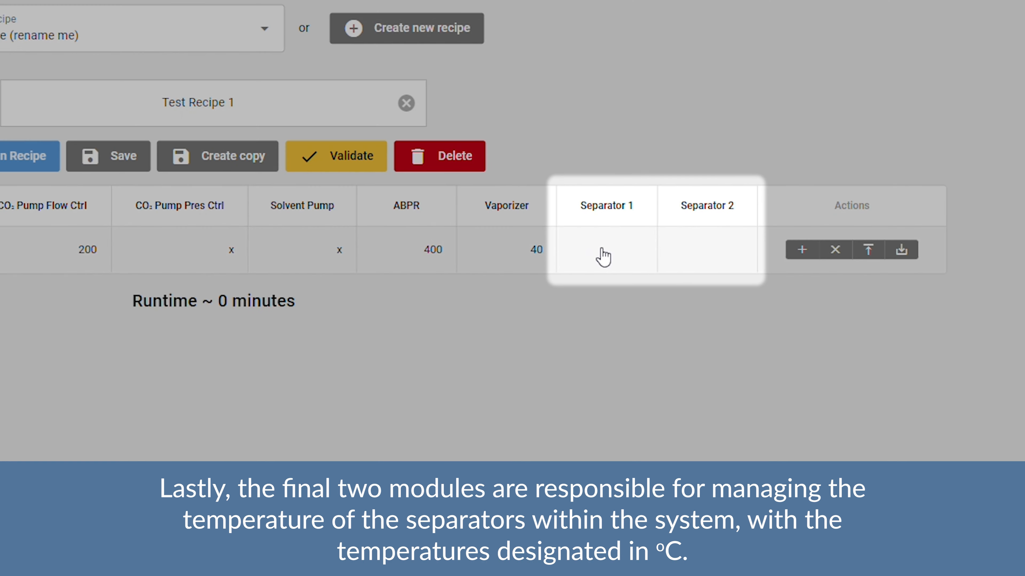
Set the step's Separator 1 temperature to 40 °C and Separator 2 temperature to 30 °C.
click(605, 254)
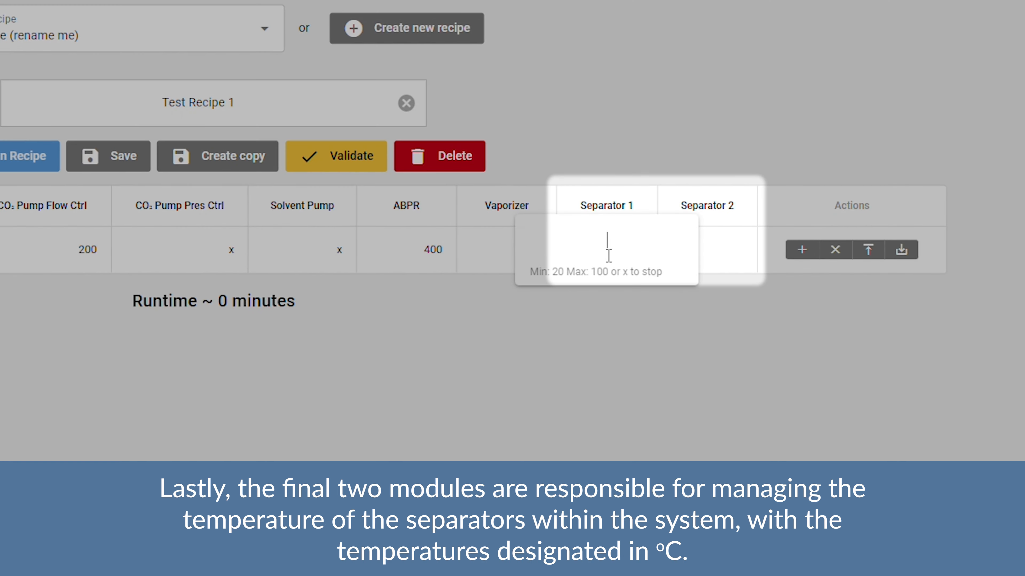
text(40)
click(714, 257)
text(30)
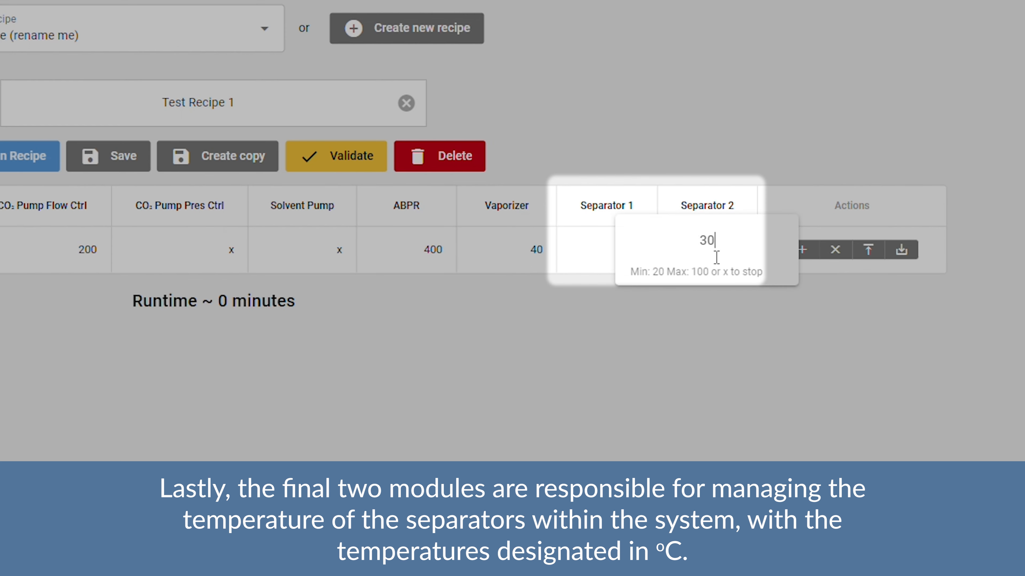
key(Return)
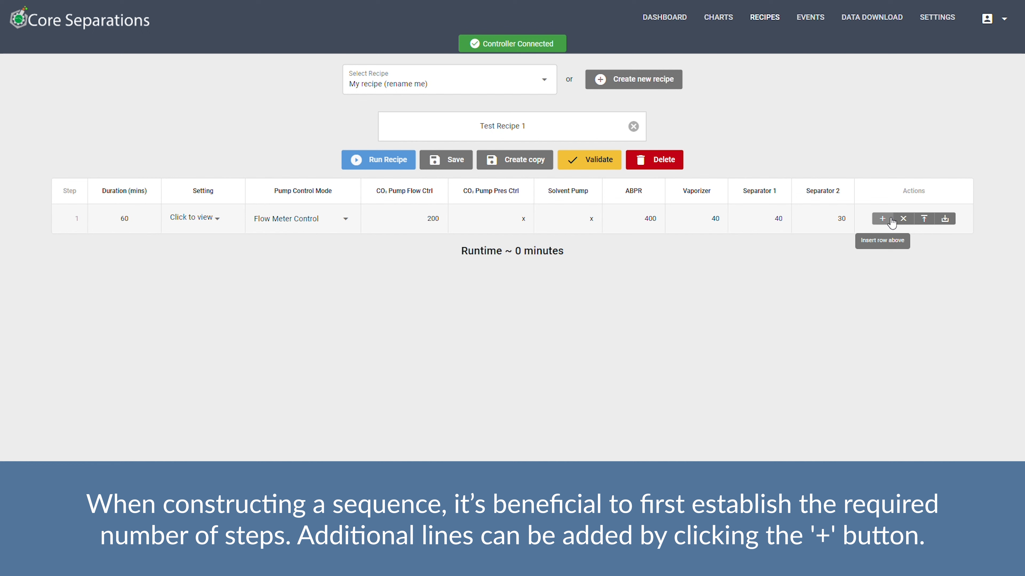
Insert four blank rows above the completed step, and copy the completed row onto step 1.
click(890, 221)
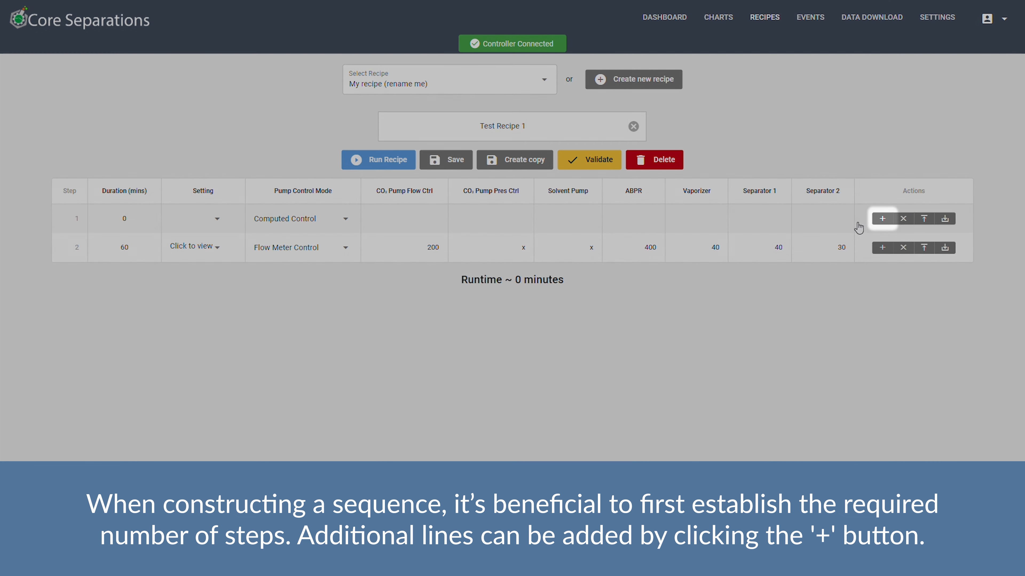
click(882, 219)
click(882, 219)
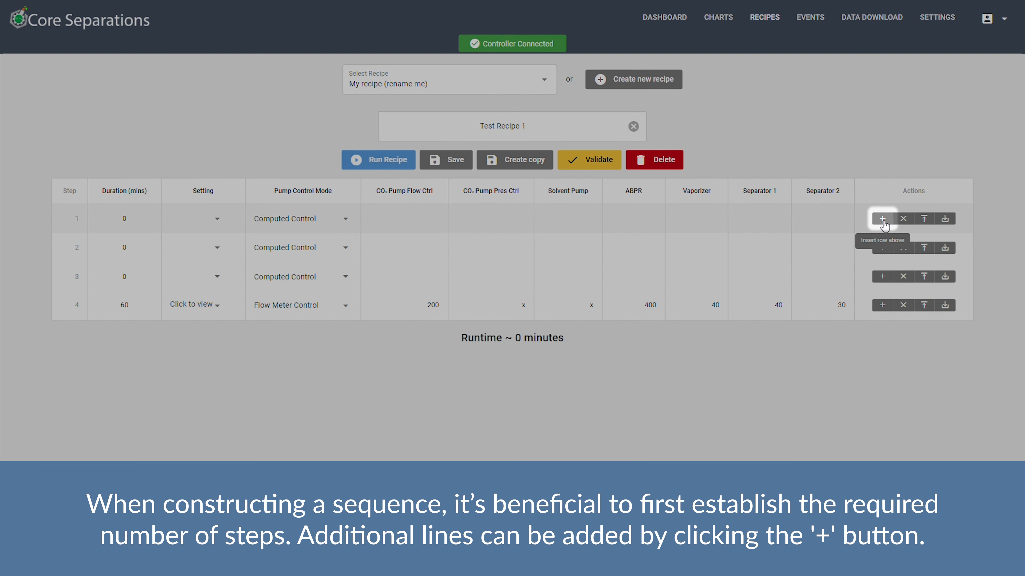
click(882, 219)
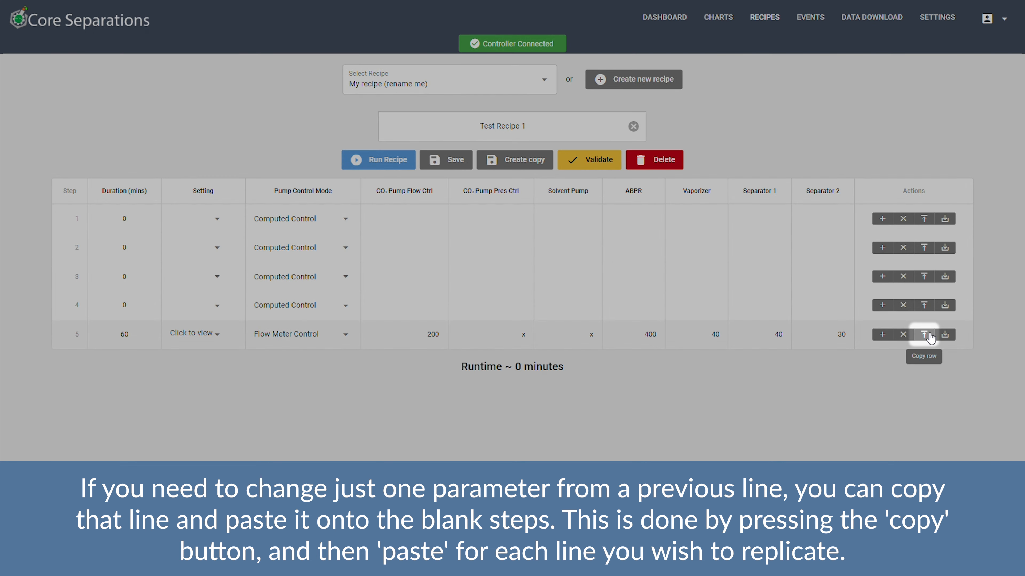
click(924, 335)
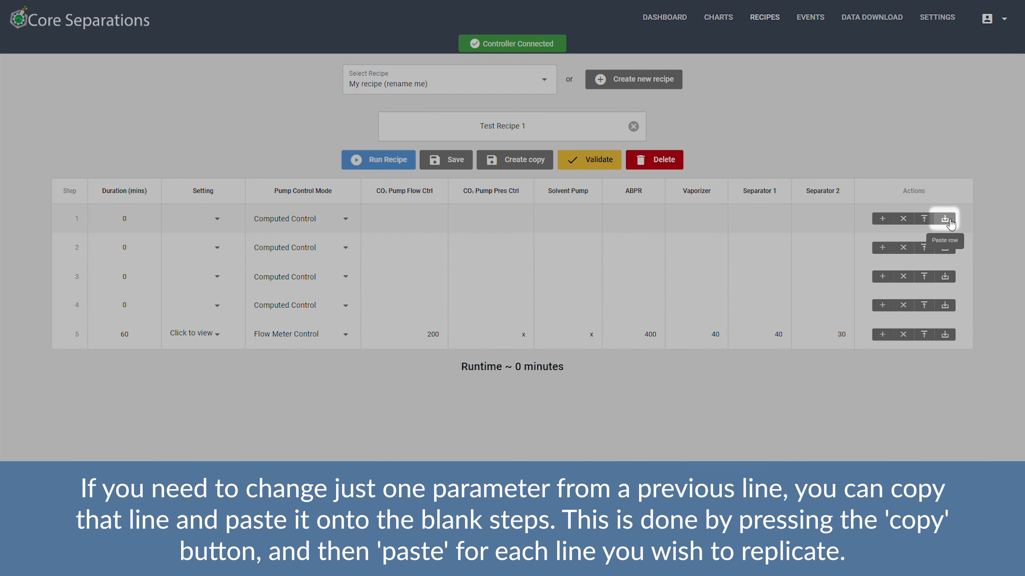
click(946, 219)
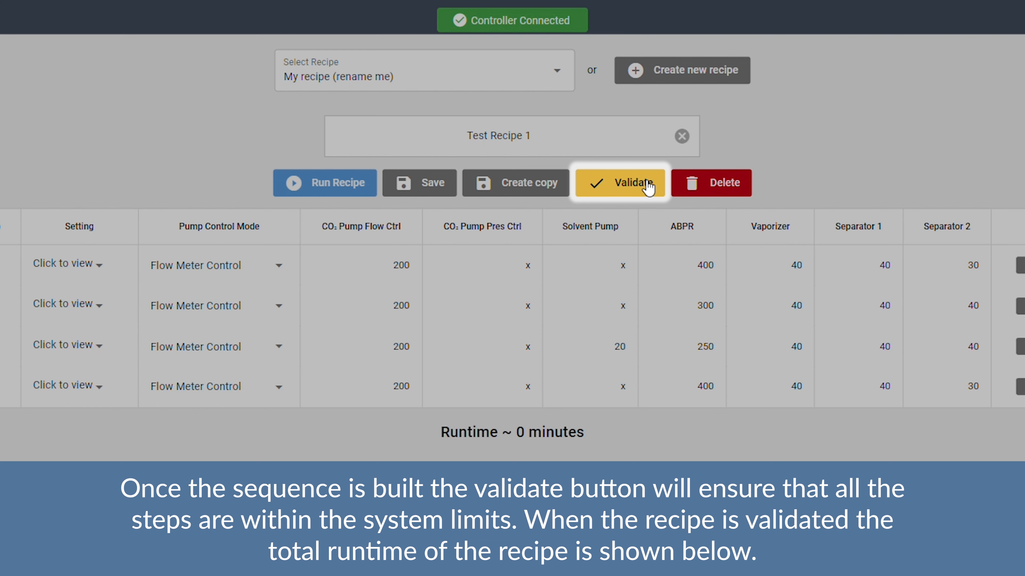
Validate and save the recipe, and choose Test Recipe 1 from the list of saved recipes.
click(647, 182)
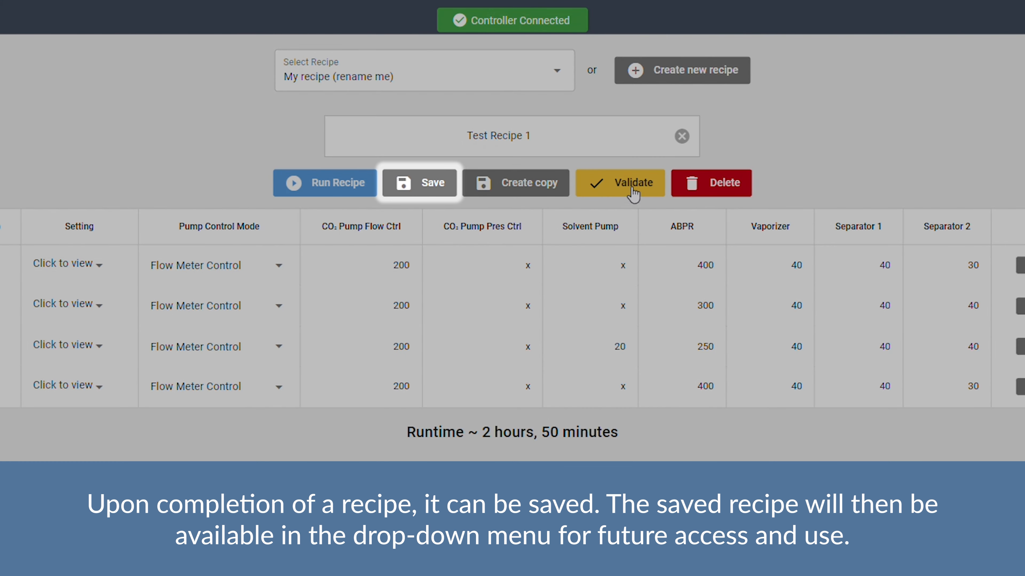
click(429, 185)
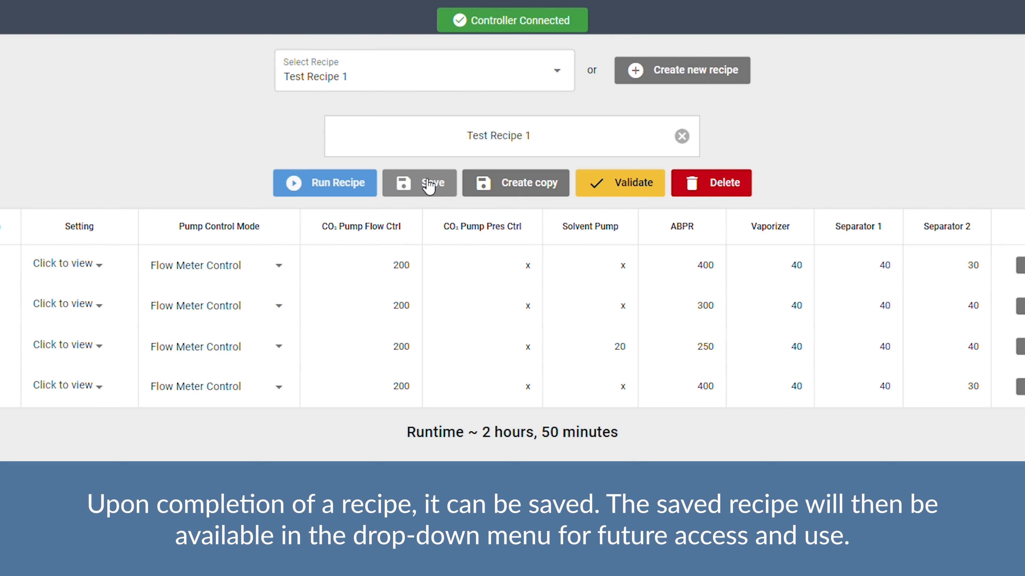
click(558, 74)
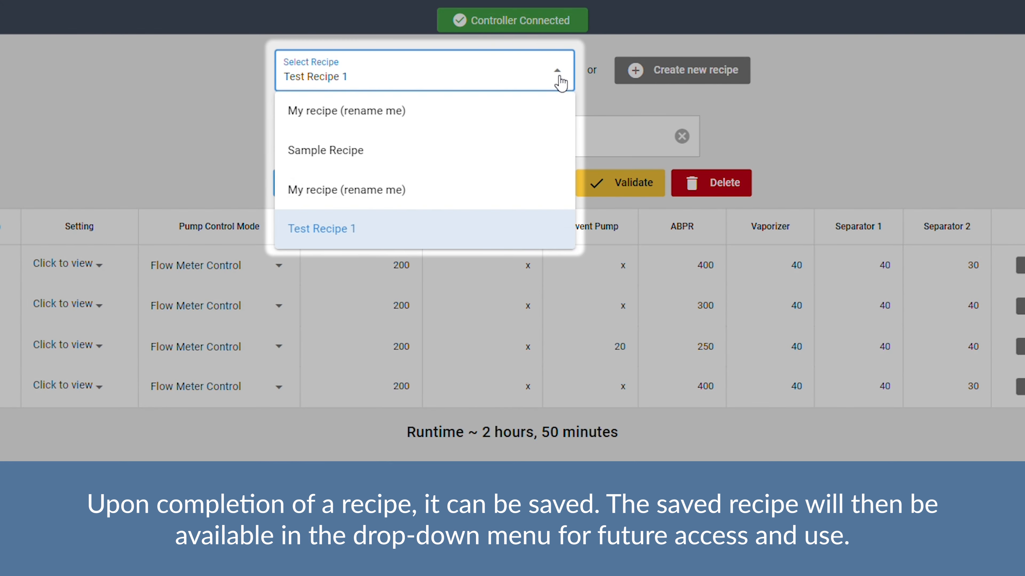
click(469, 245)
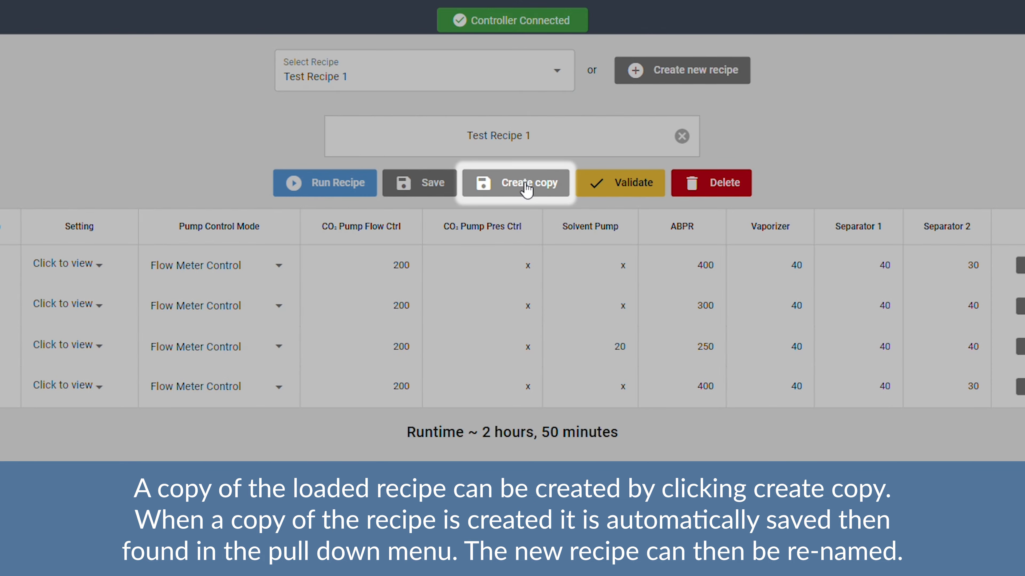
Create a copy of Test Recipe 1 and change the copy's name to Test Recipe 2.
click(527, 186)
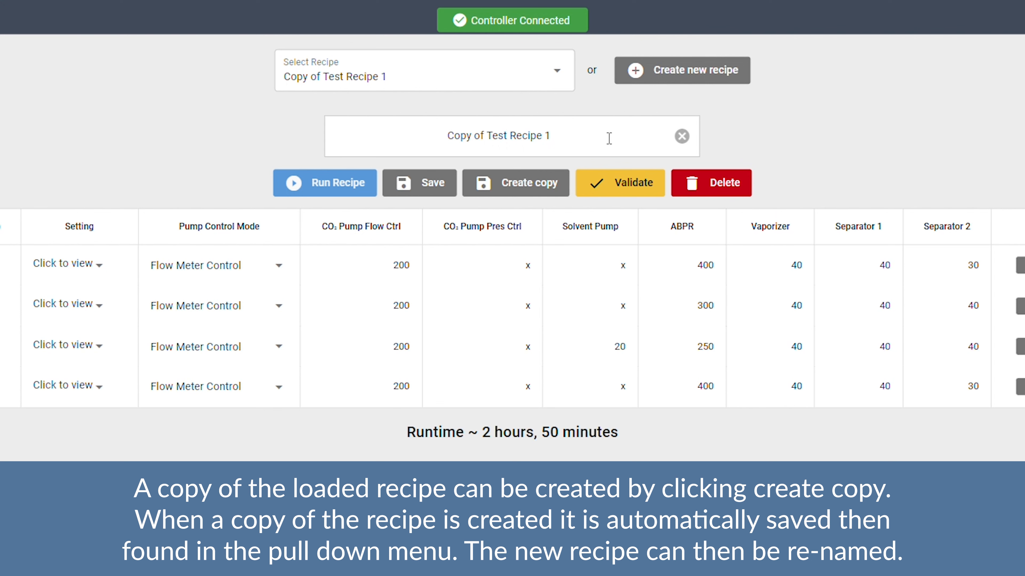
click(558, 77)
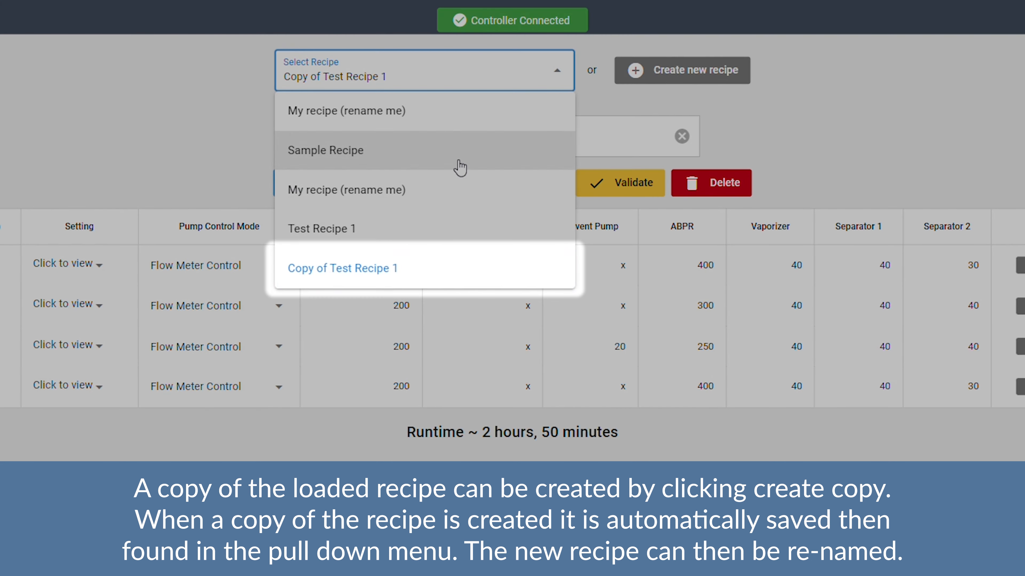
click(429, 275)
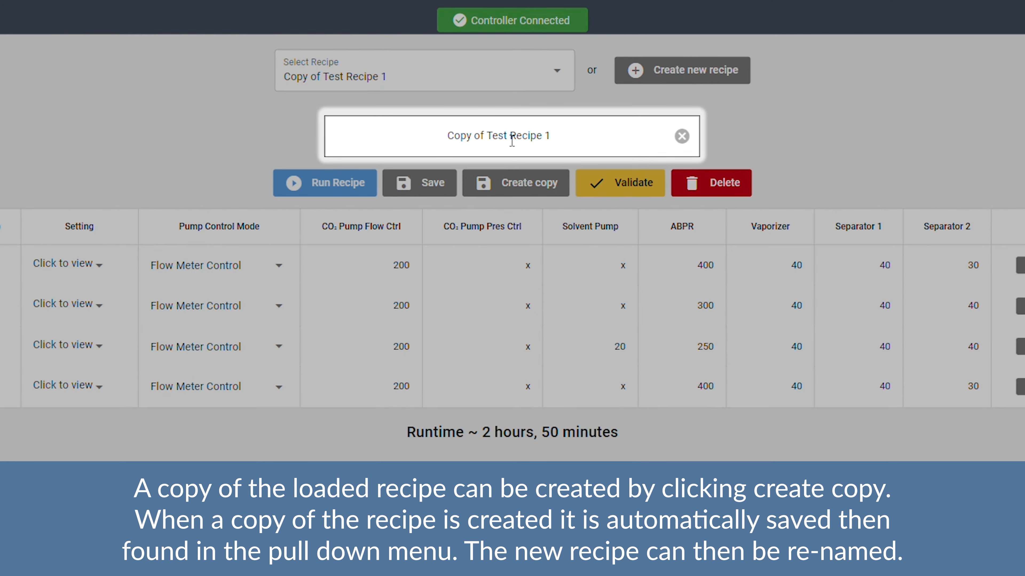
drag(487, 140, 411, 142)
key(BackSpace)
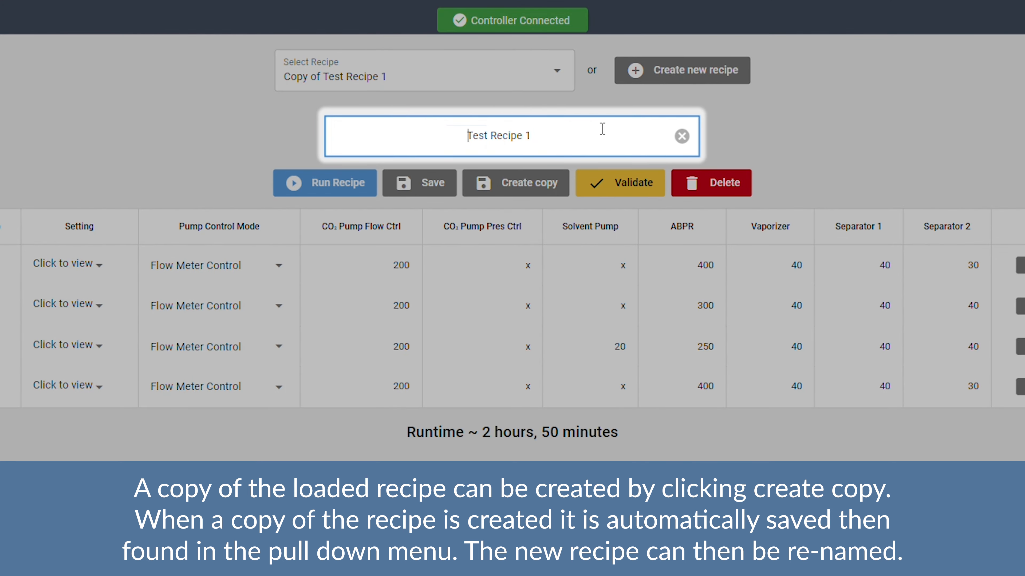
key(BackSpace)
text(2)
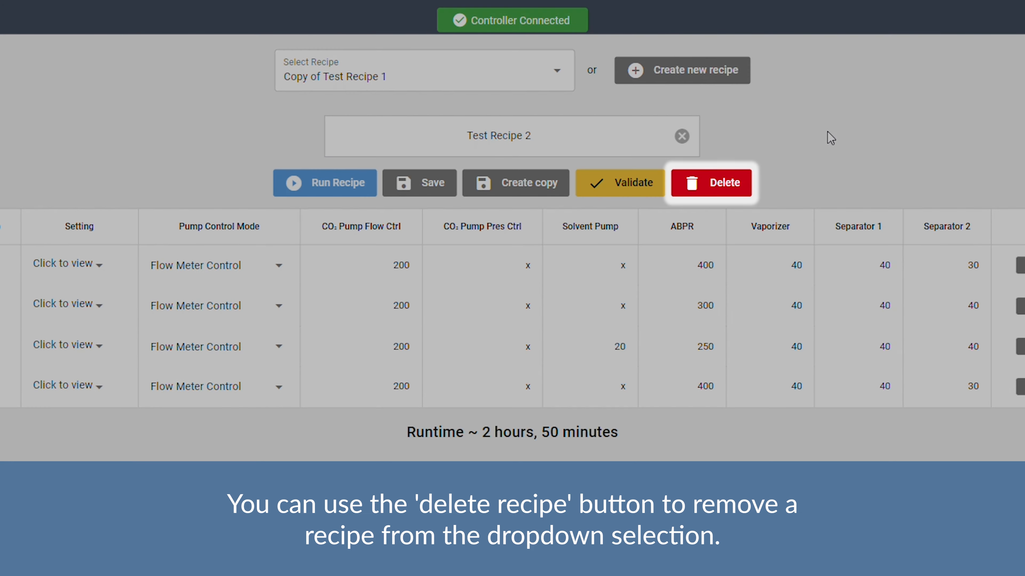
Delete the copied recipe and confirm its removal.
click(730, 190)
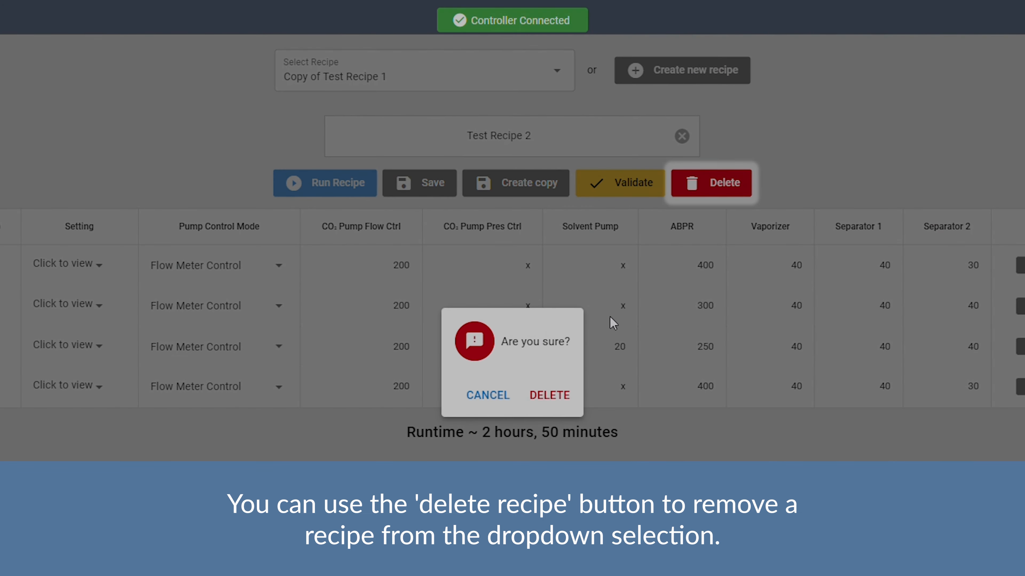
click(567, 399)
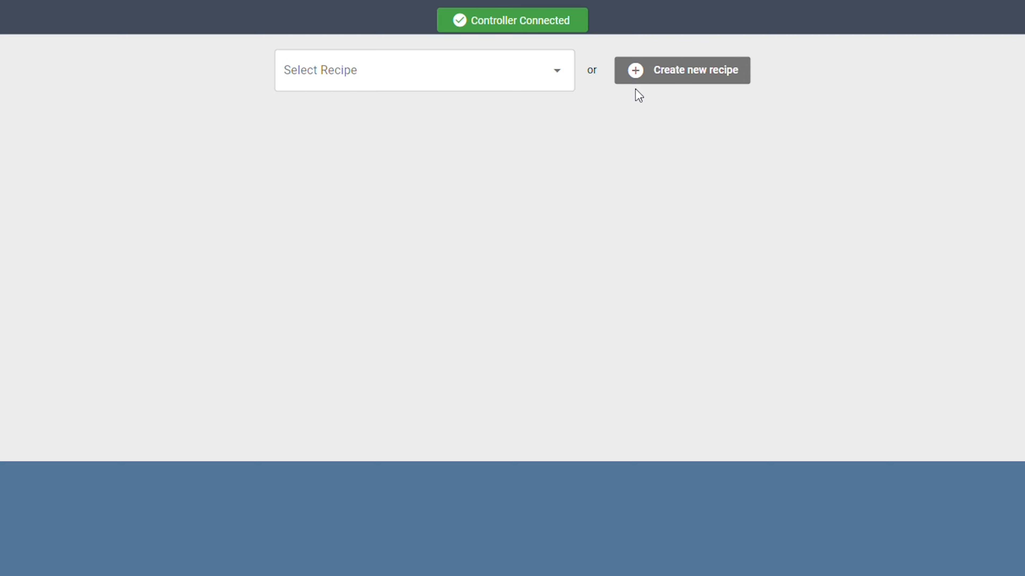
Load the saved Test Recipe 1 and run it.
click(570, 69)
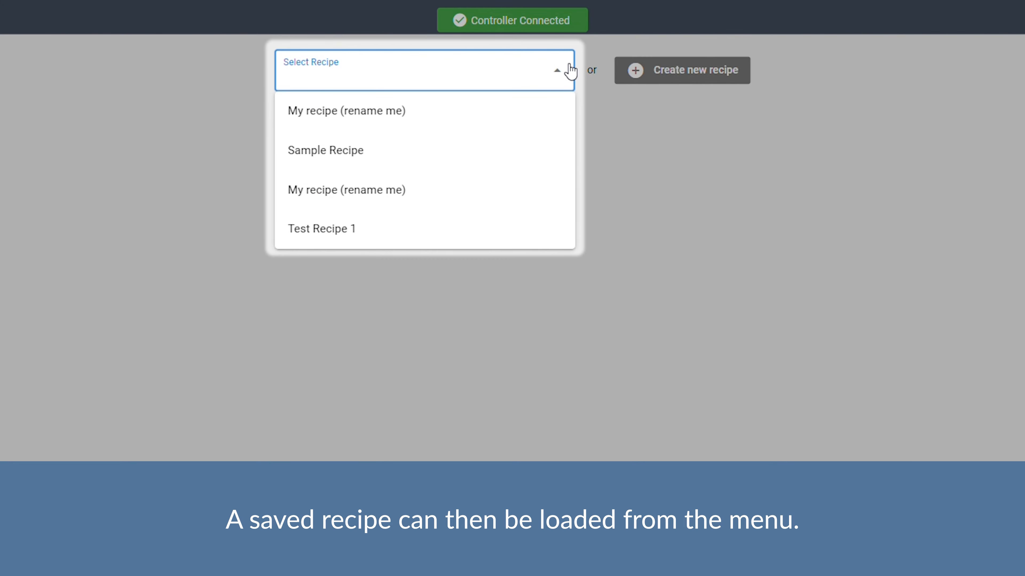
click(400, 240)
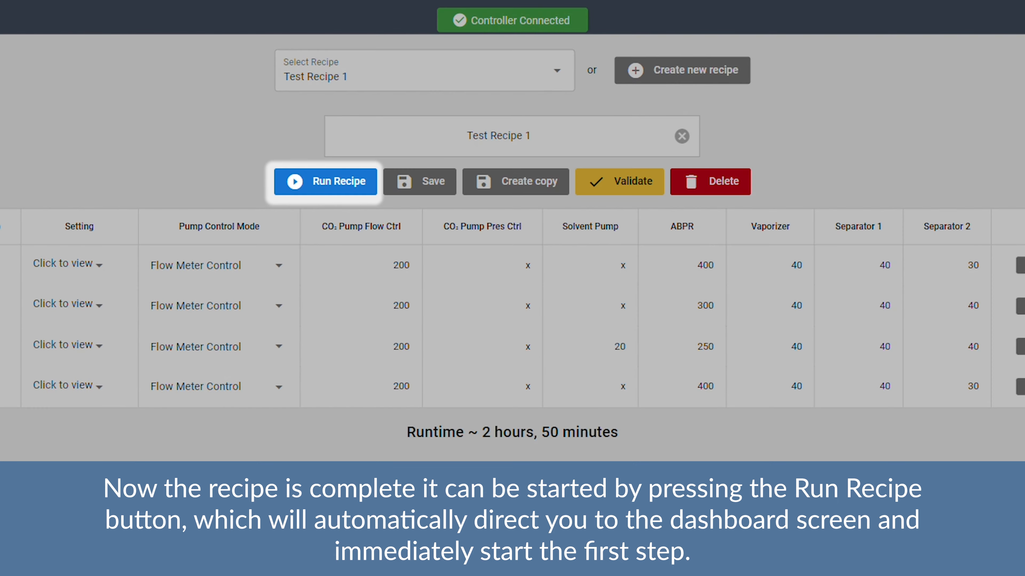
click(331, 184)
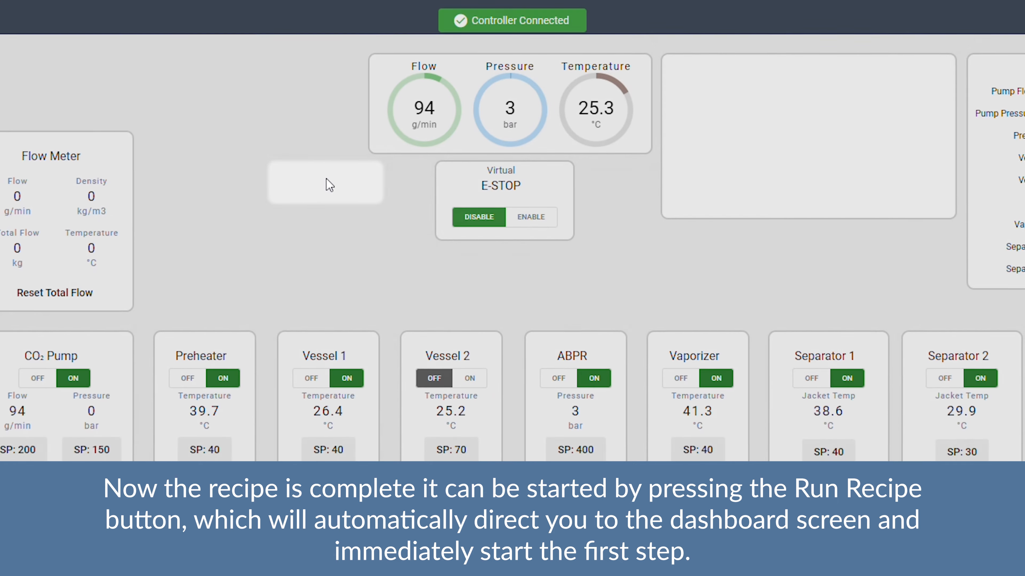